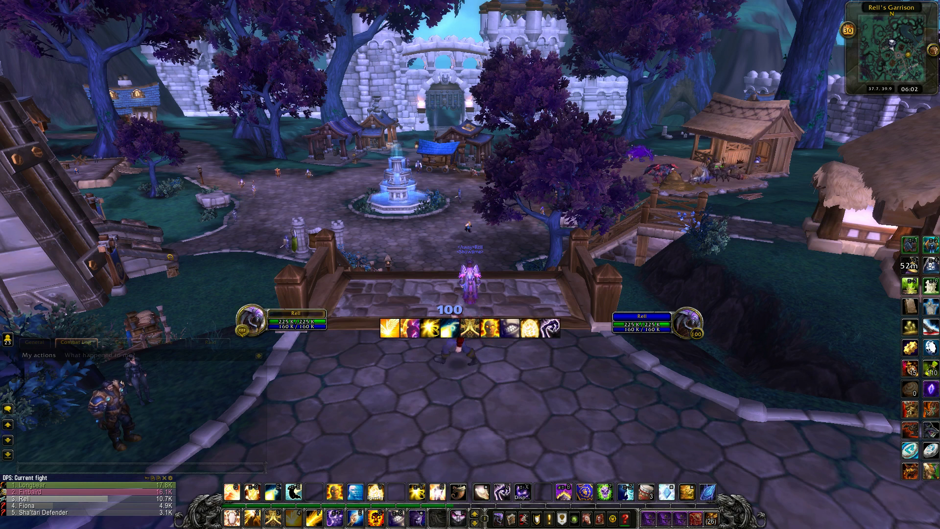
Open WeakAuras Options with /wa and start a New > Import of a display string
text(/wa)
key(Return)
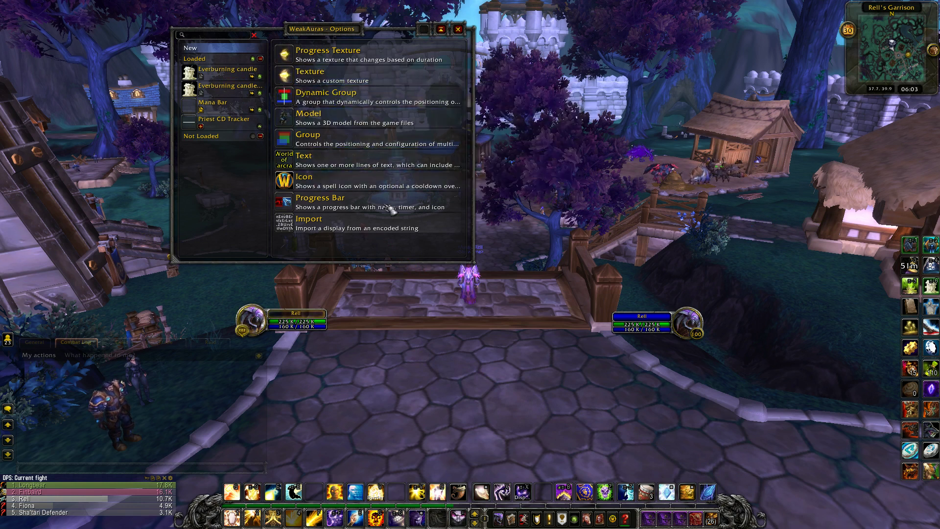
click(386, 231)
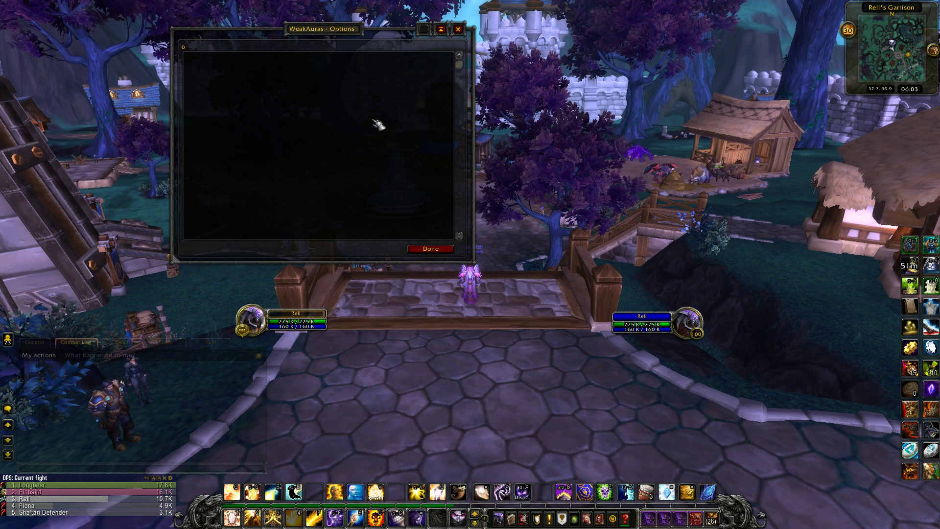
text(C:\Users\Cody\Videos\XSplit Recordings\LocalRecording - Cody7499)
drag(385, 62, 147, 71)
text(C)
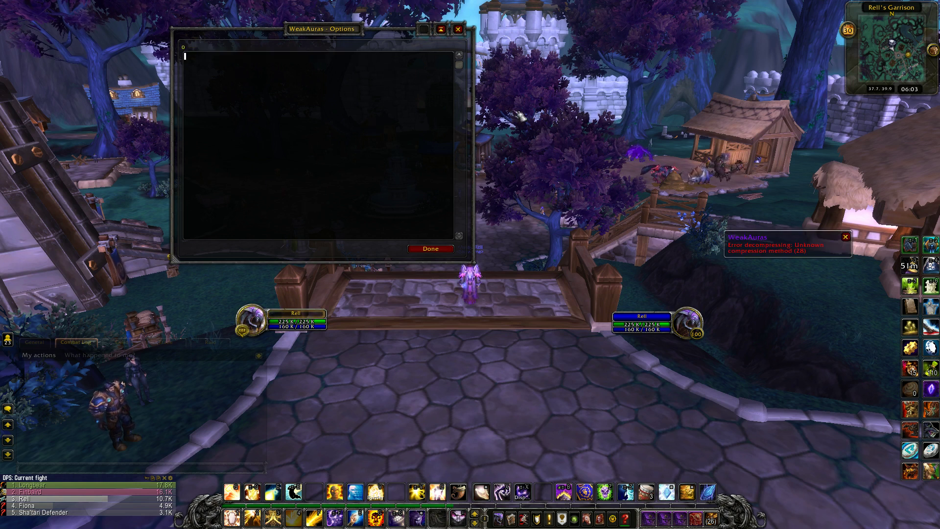
drag(778, 254, 613, 234)
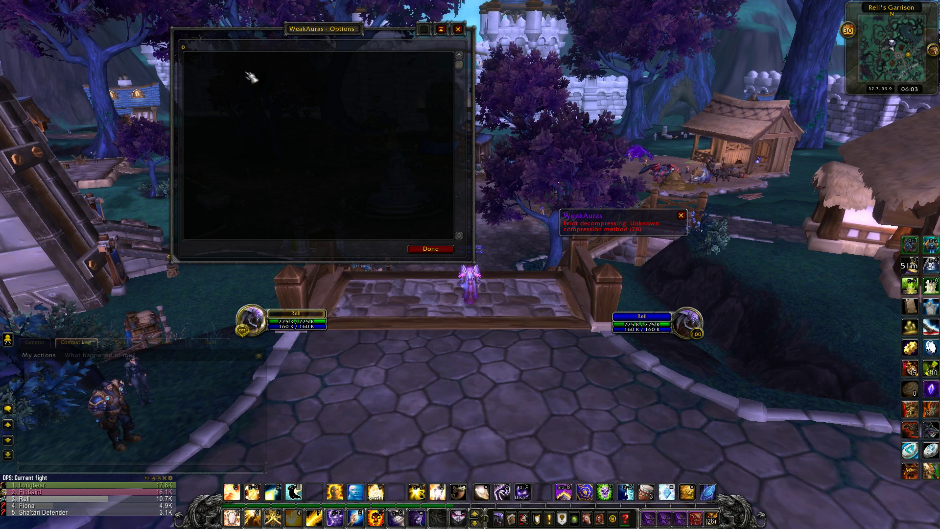
key(ctrl+v)
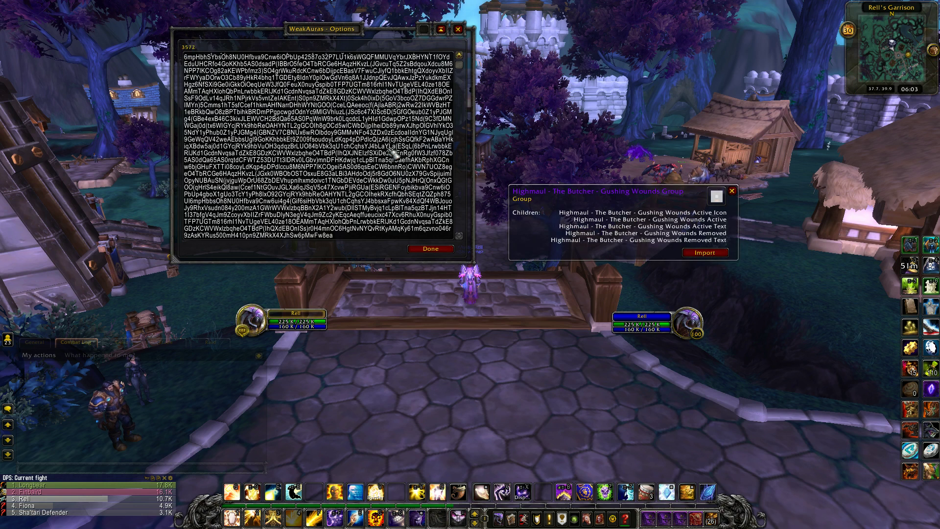
key(ctrl+v)
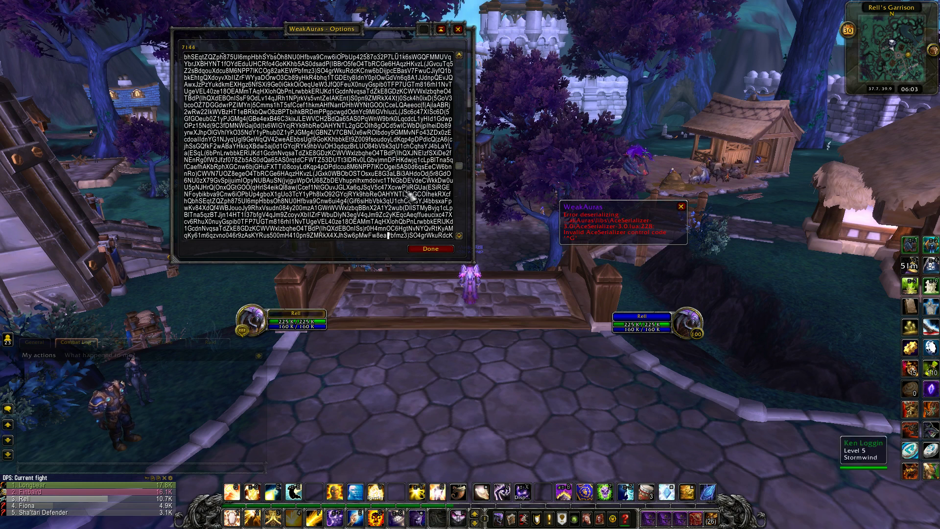
scroll(410, 197, down, 10)
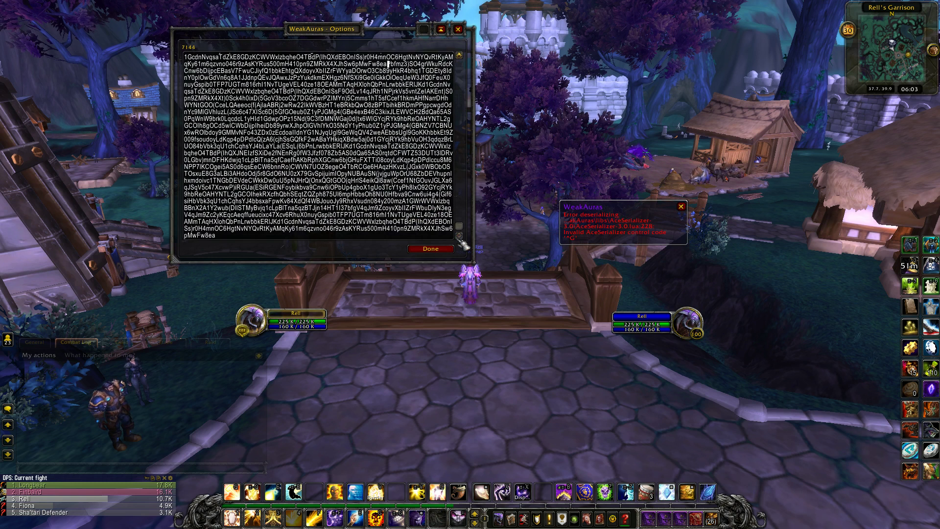
drag(606, 215, 639, 212)
click(715, 203)
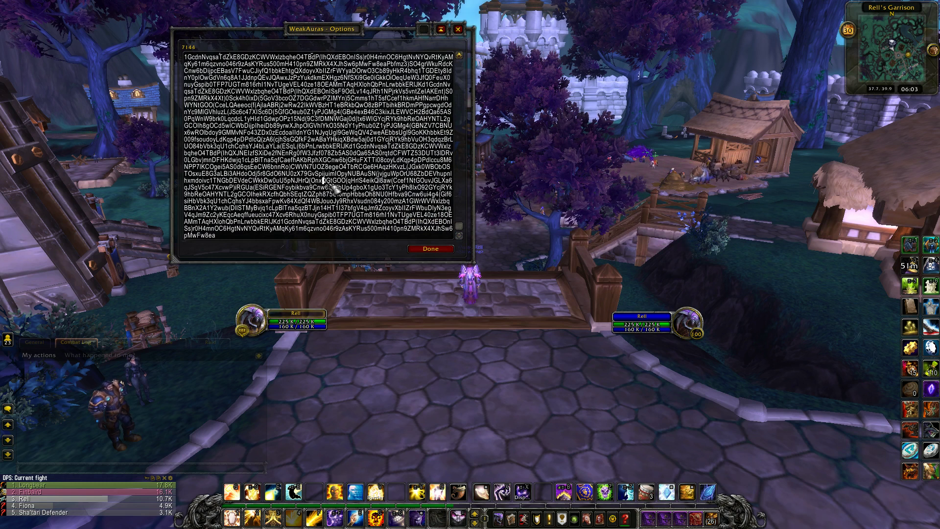
key(ctrl+a)
key(BackSpace)
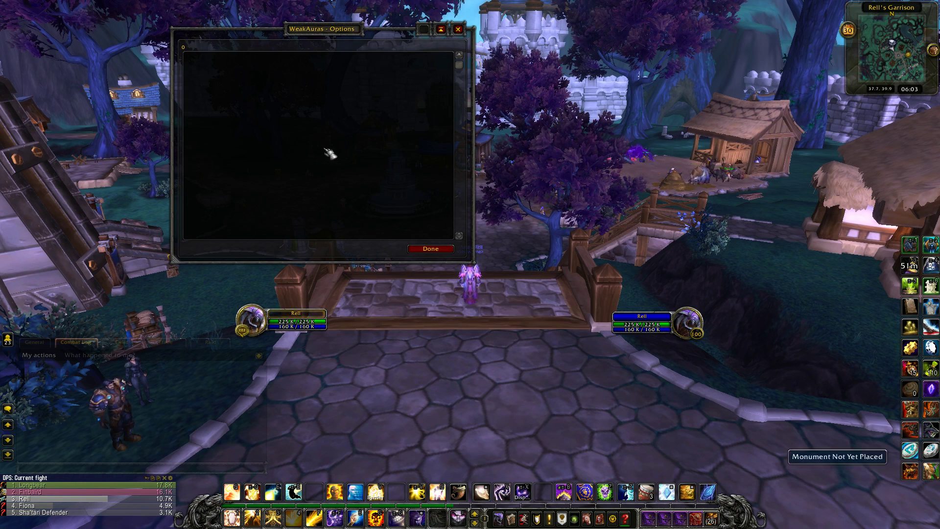
Paste the Highmaul Butcher Gushing Wounds string once, set the preview aside, and import the group
key(ctrl+v)
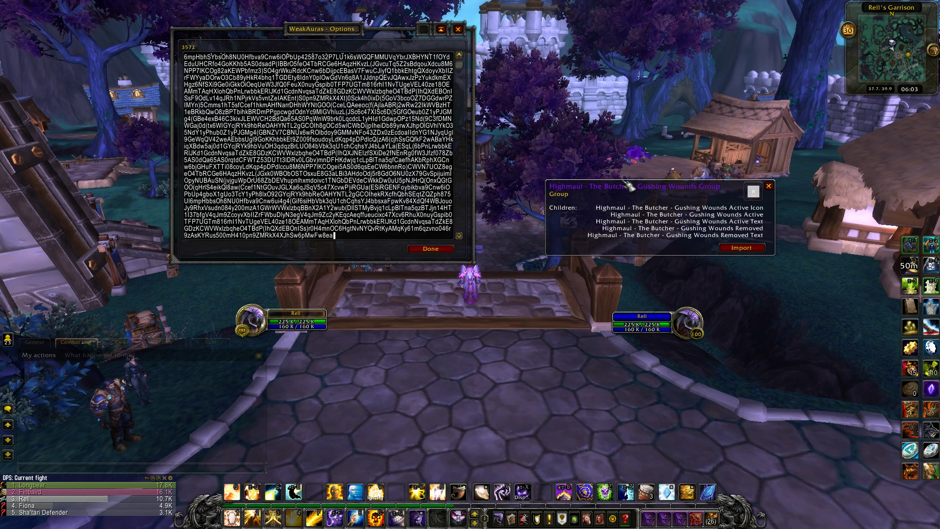
drag(628, 192, 582, 165)
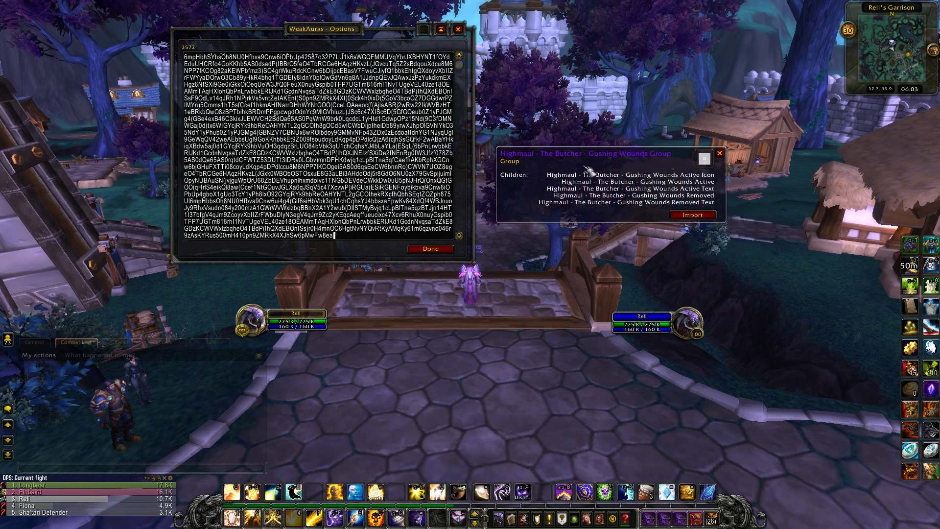
click(690, 215)
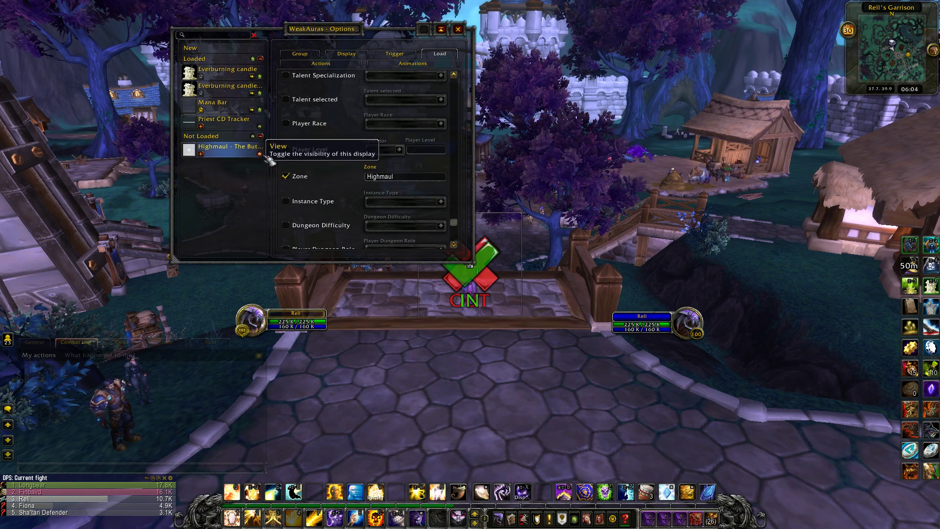
Move the Options window up-left and toggle the group's on-screen view off and on
drag(331, 35, 255, 20)
click(181, 137)
click(181, 137)
click(182, 137)
click(181, 137)
double_click(181, 137)
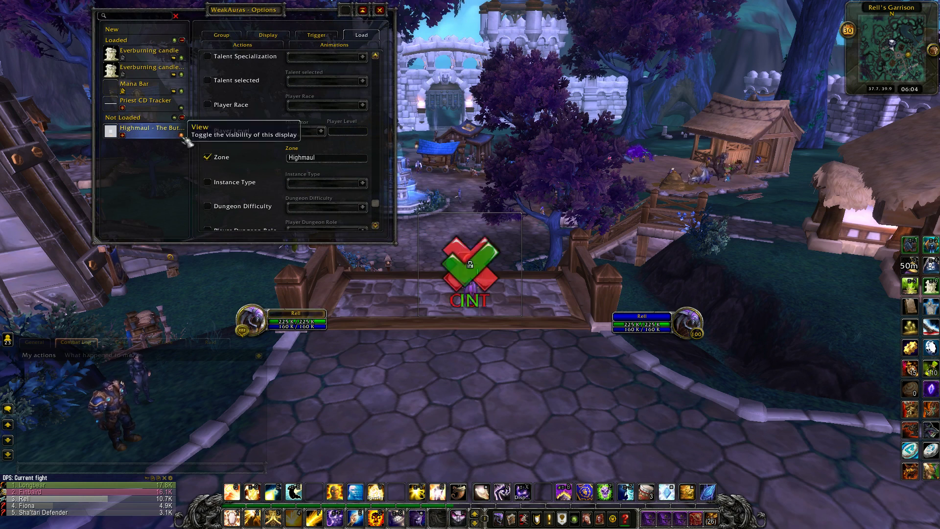
Drag the display up-right of the character to offset (433, 185) and review its Load conditions
drag(470, 267, 796, 147)
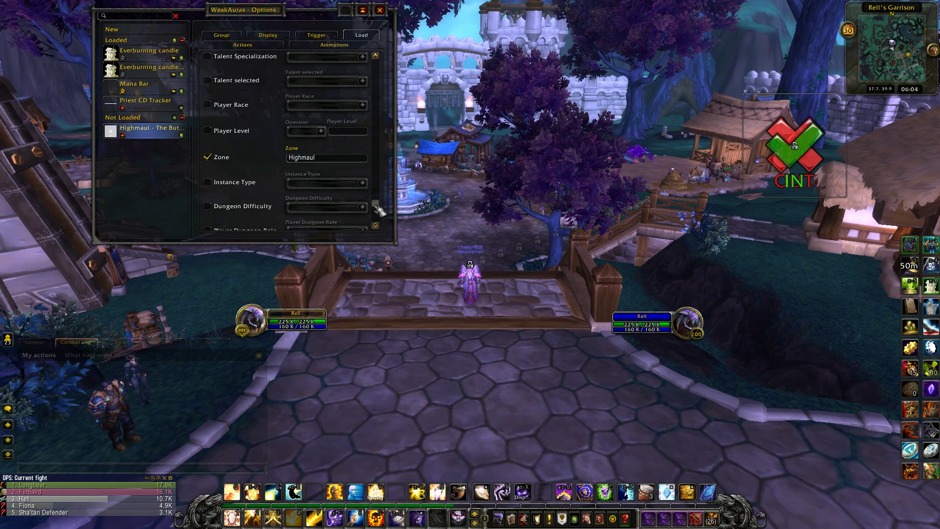
drag(376, 206, 383, 73)
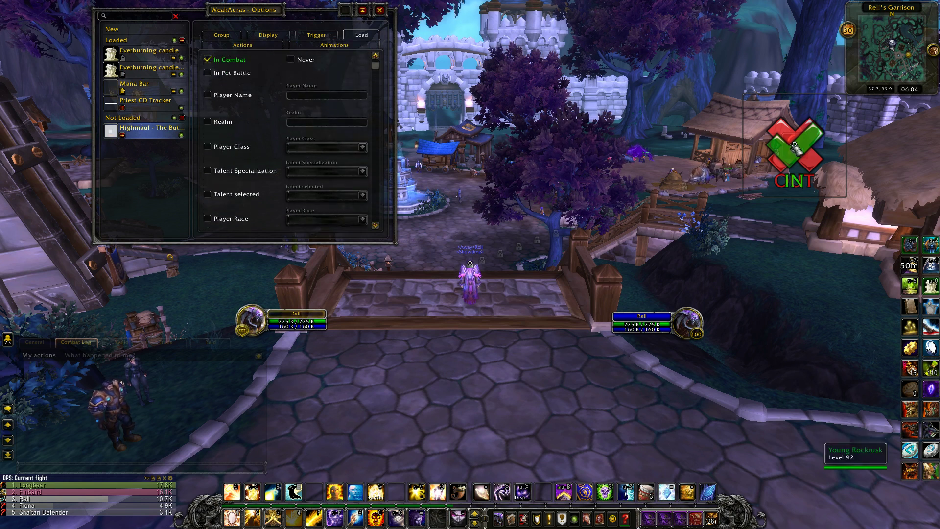
drag(375, 68, 377, 208)
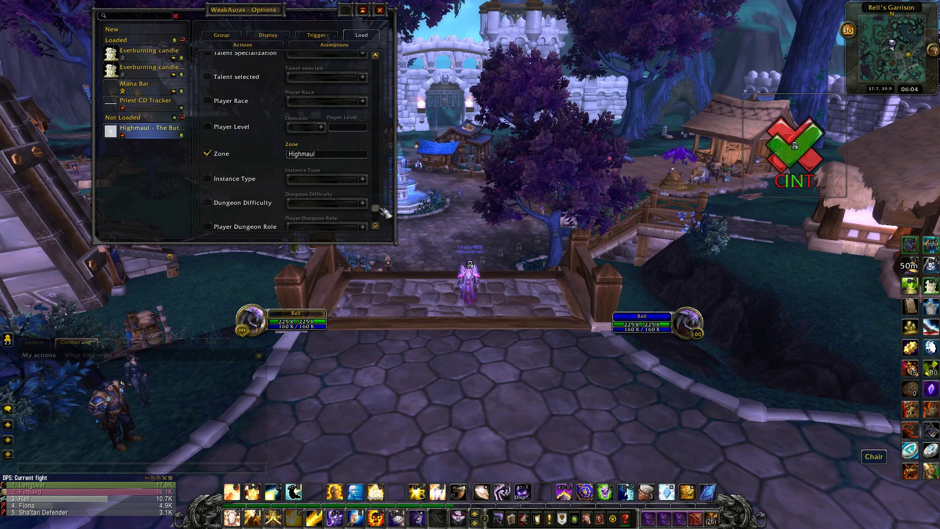
scroll(376, 212, up, 6)
Review the Trigger, Display, Group, Actions and Animations tabs, then close WeakAuras Options
click(326, 36)
click(265, 38)
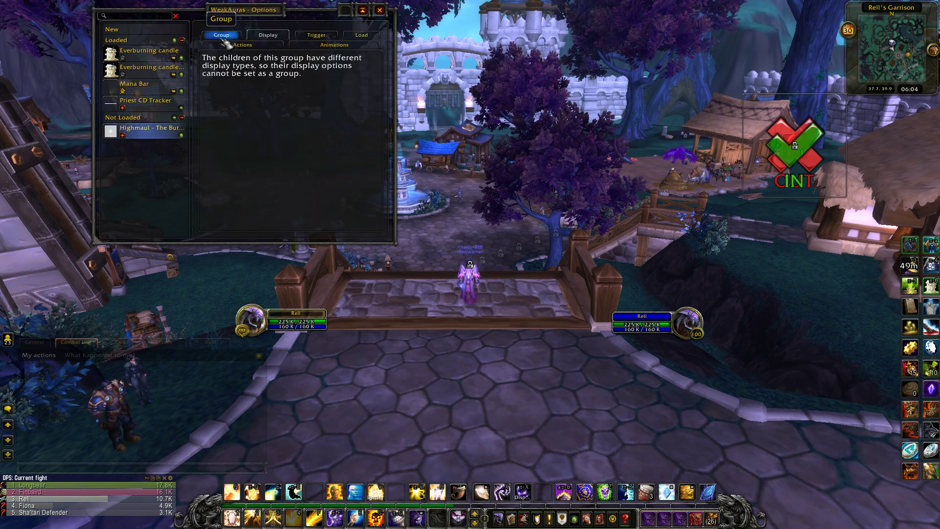
click(235, 46)
click(259, 48)
click(333, 46)
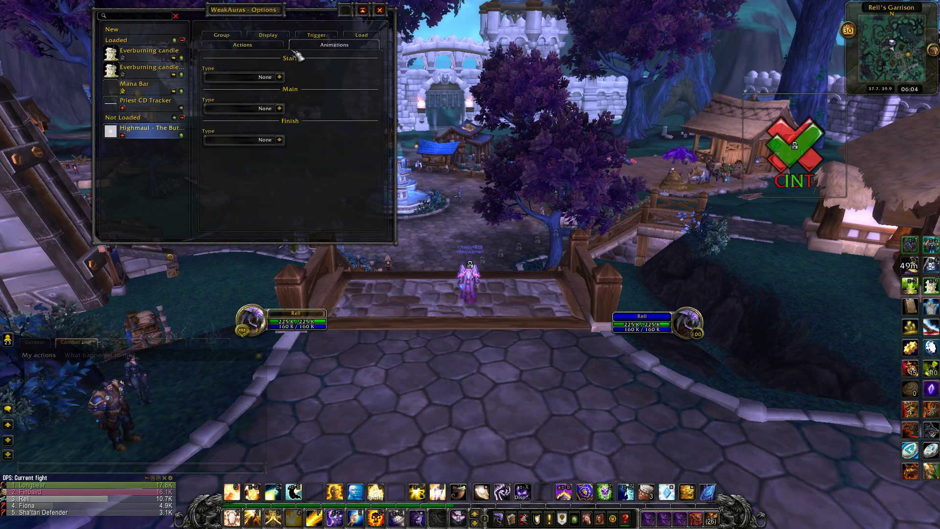
click(250, 48)
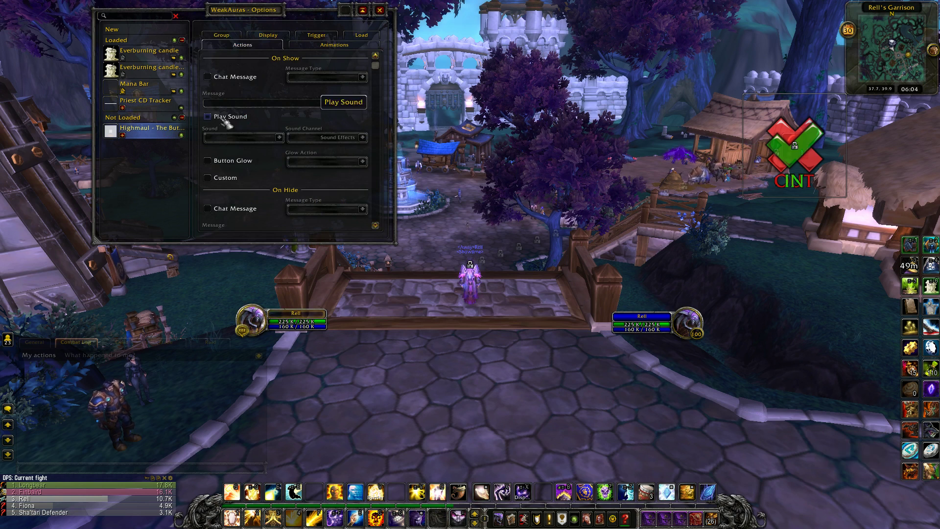
click(379, 10)
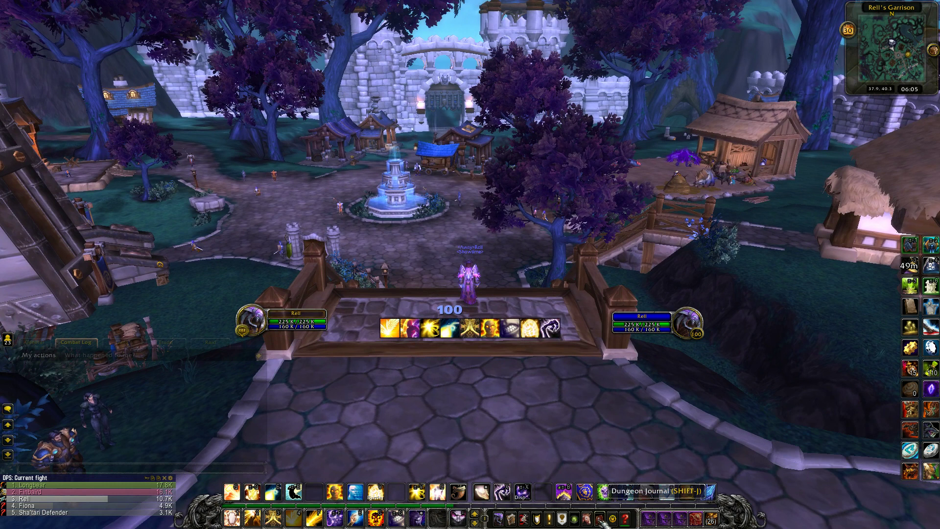
In the Dungeon Journal's Raids list, go to Highmaul > The Butcher > Abilities and expand Gushing Wounds
click(600, 519)
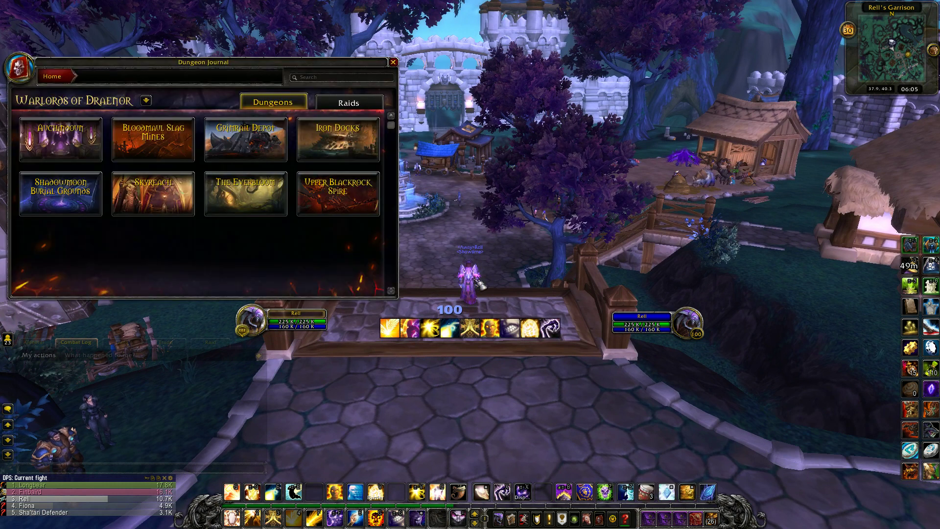
click(348, 103)
click(151, 139)
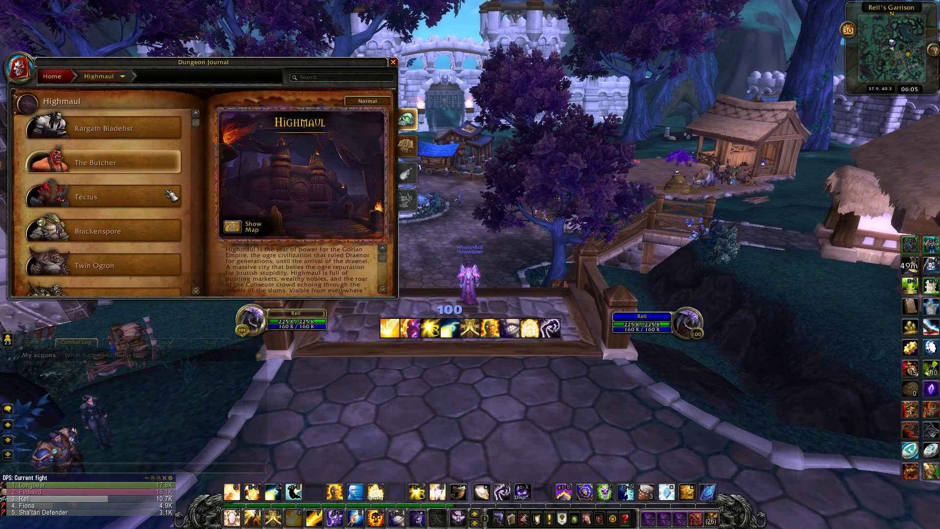
click(131, 169)
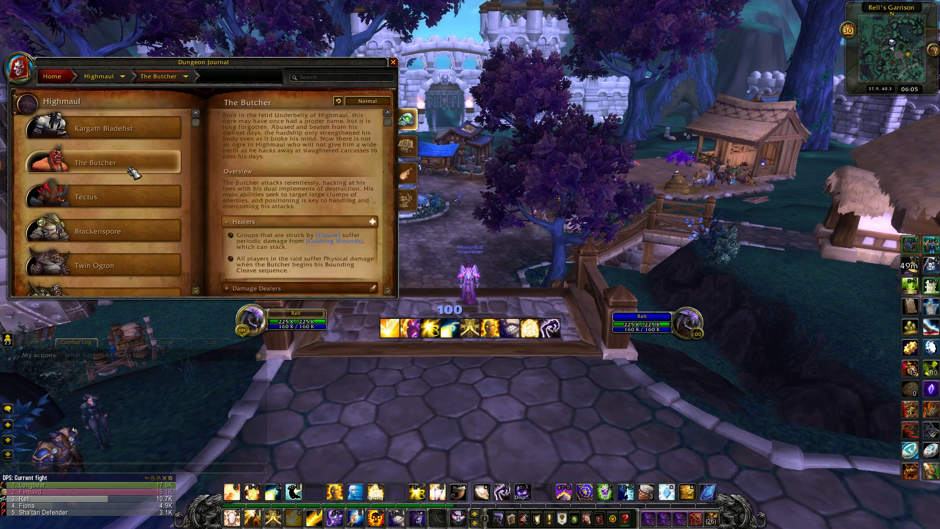
click(407, 145)
click(406, 172)
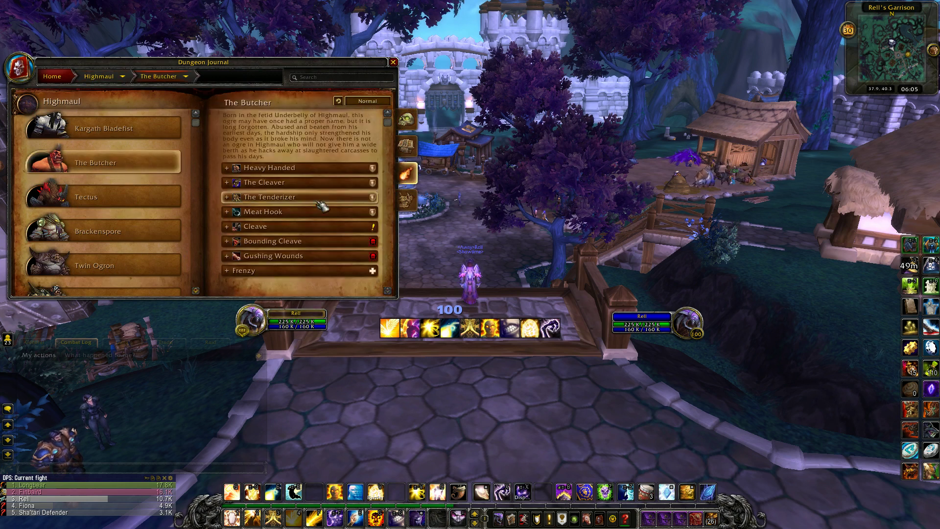
click(295, 255)
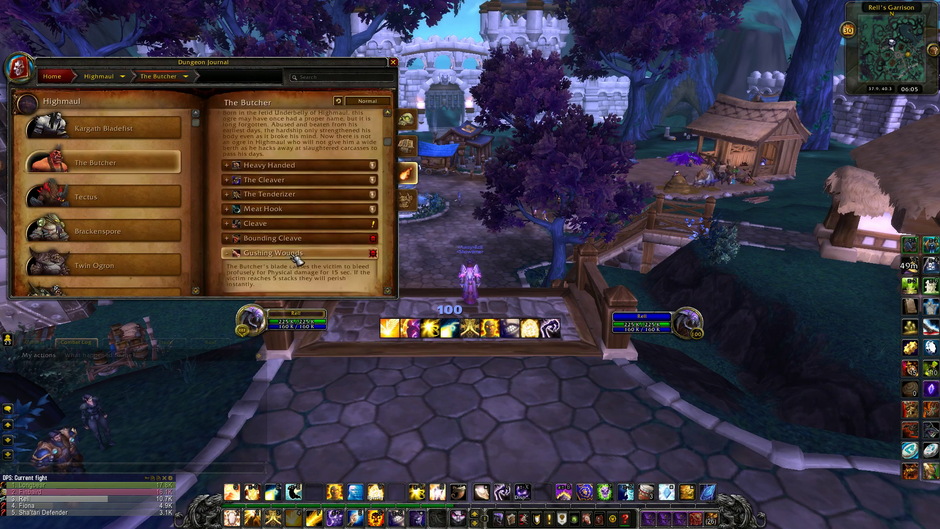
scroll(303, 257, down, 1)
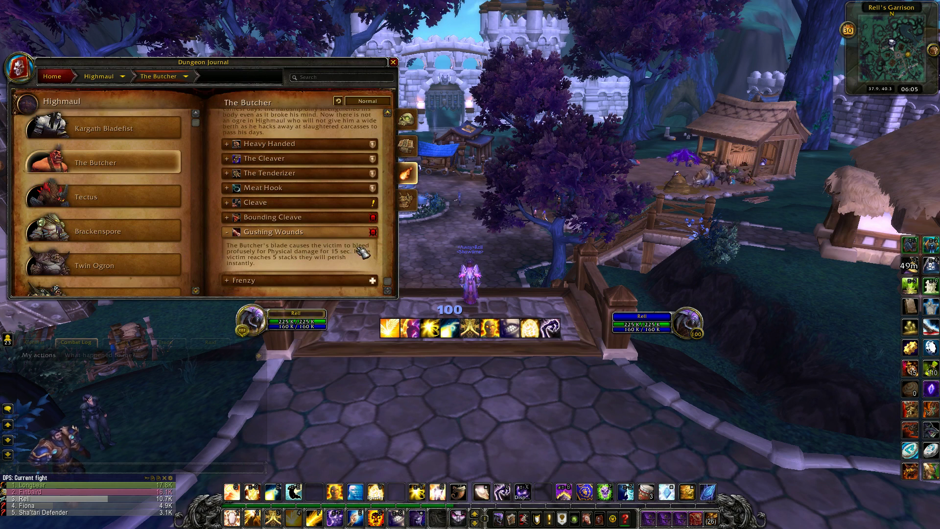